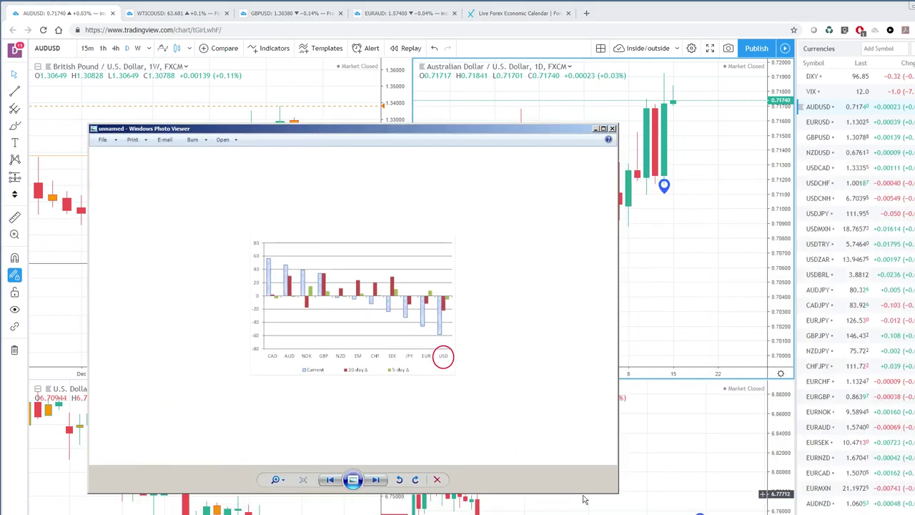
# Enlarge the Photo Viewer window and zoom into the currency positioning bar chart
pyautogui.moveTo(616, 492); pyautogui.dragTo(840, 514)
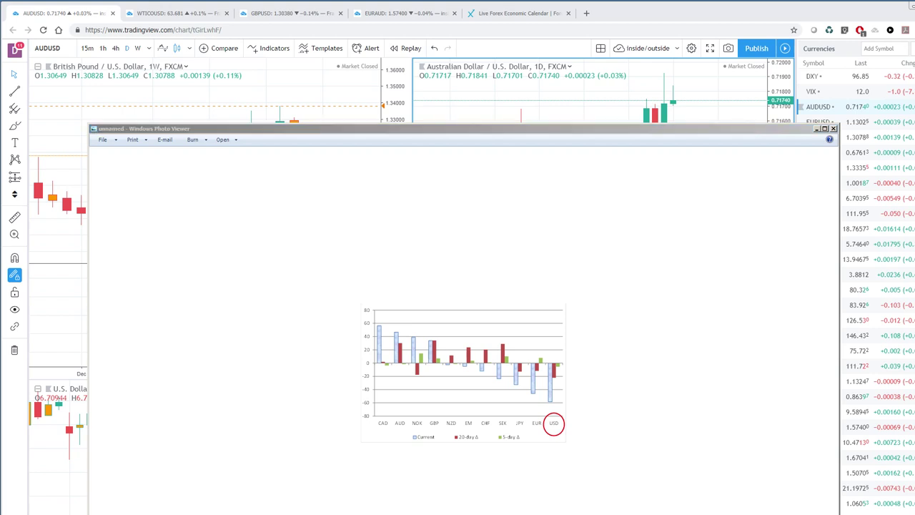
pyautogui.scroll(3, 478, 382)
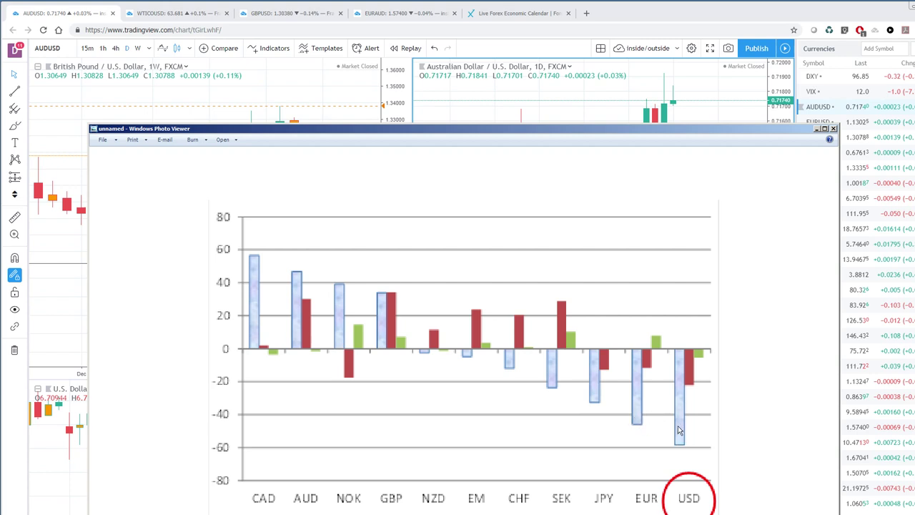
# Minimize Photo Viewer and compare the weekly British Pound and USD/CNY charts
pyautogui.click(818, 130)
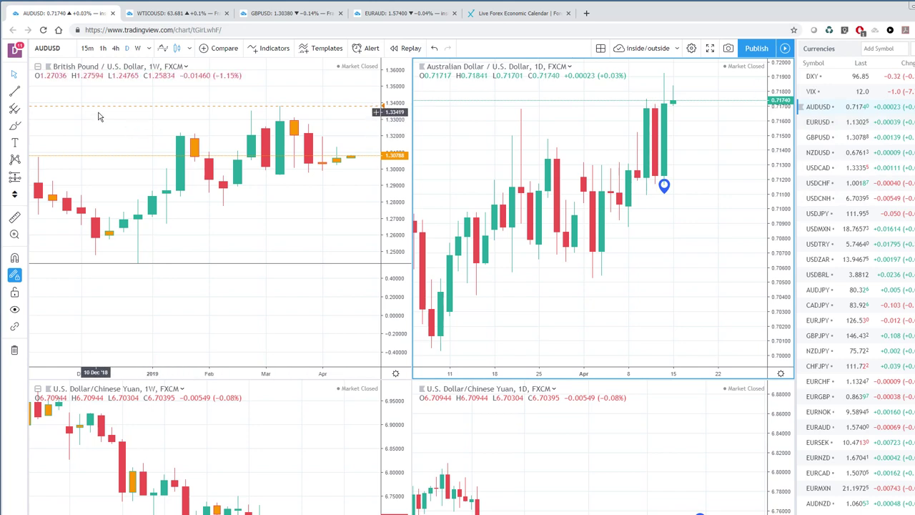
pyautogui.click(140, 129)
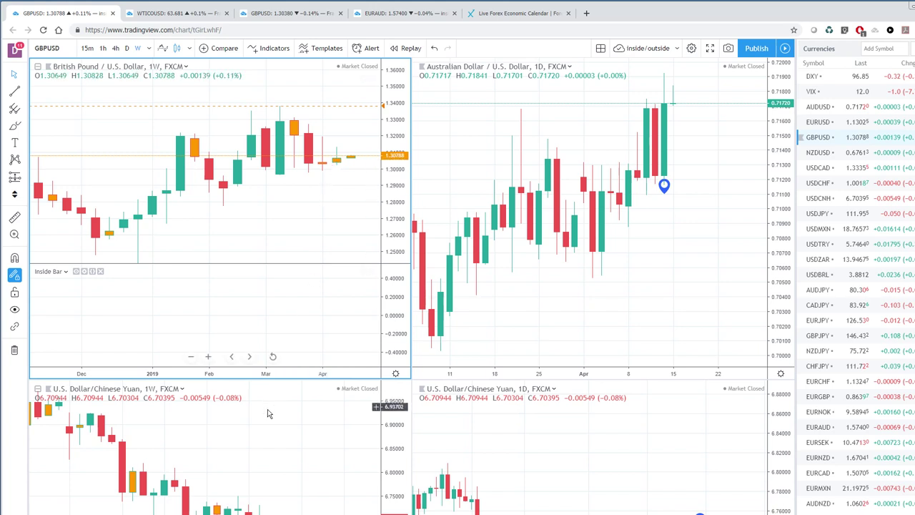
pyautogui.click(260, 429)
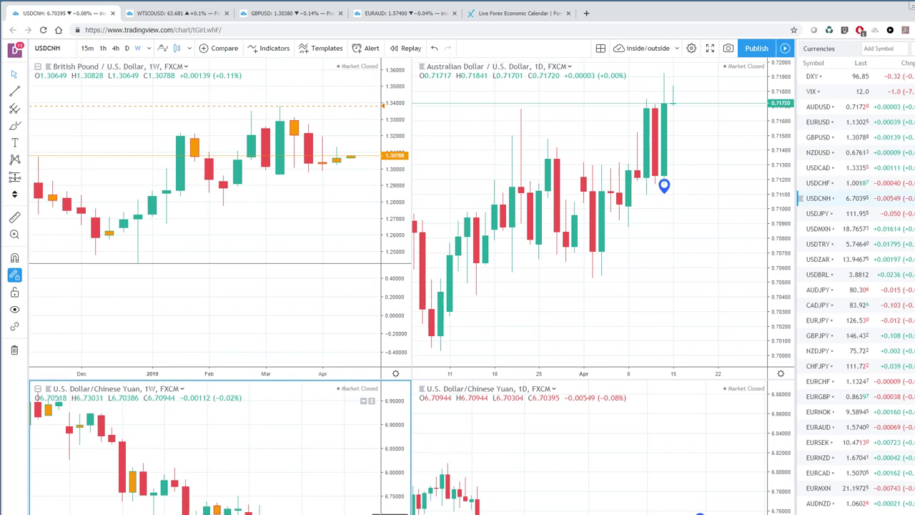
# Compare the daily Australian Dollar and USD/CNY charts, then switch to the GBPUSD tab
pyautogui.click(712, 202)
pyautogui.moveTo(667, 191)
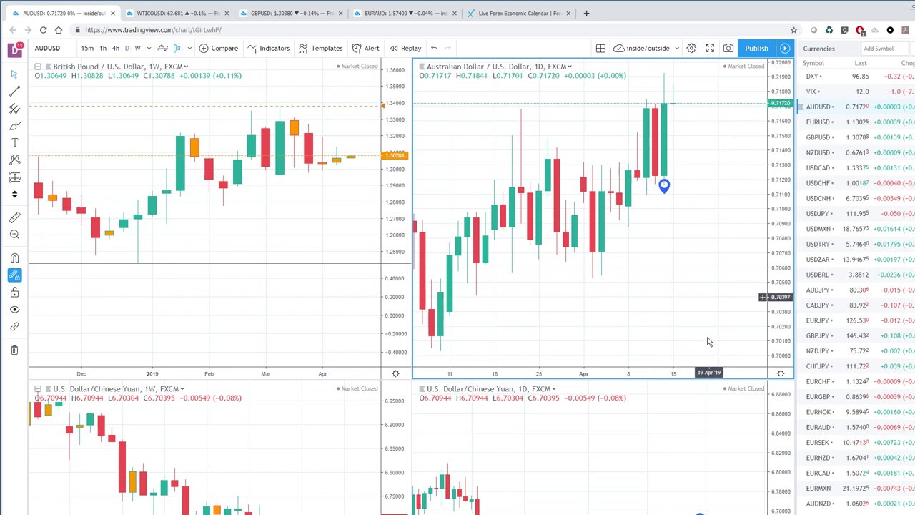
pyautogui.click(663, 461)
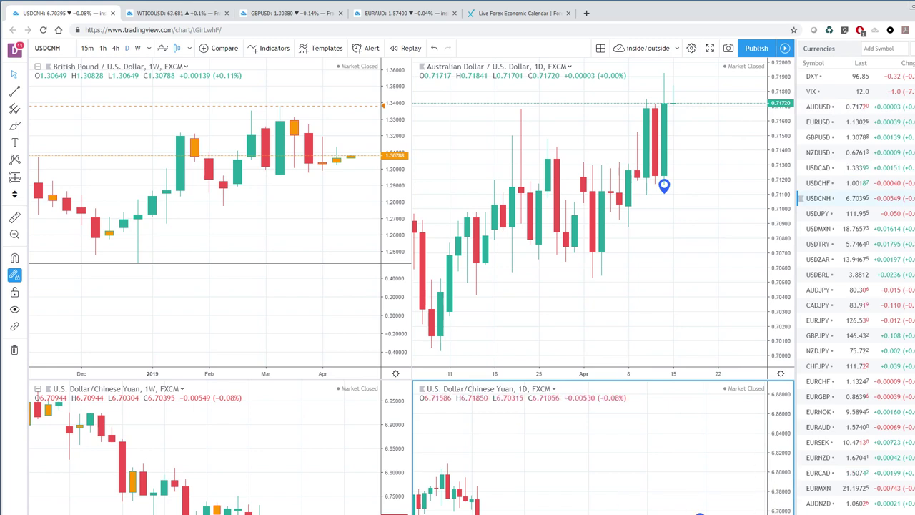
pyautogui.click(274, 20)
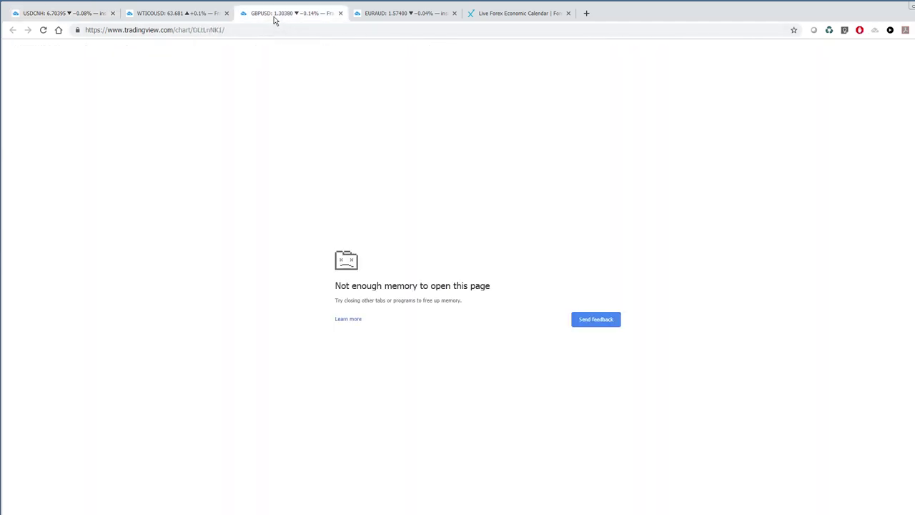
# Reload the EURAUD tab's charts and load the saved Fractals layout of West Texas Oil
pyautogui.click(383, 18)
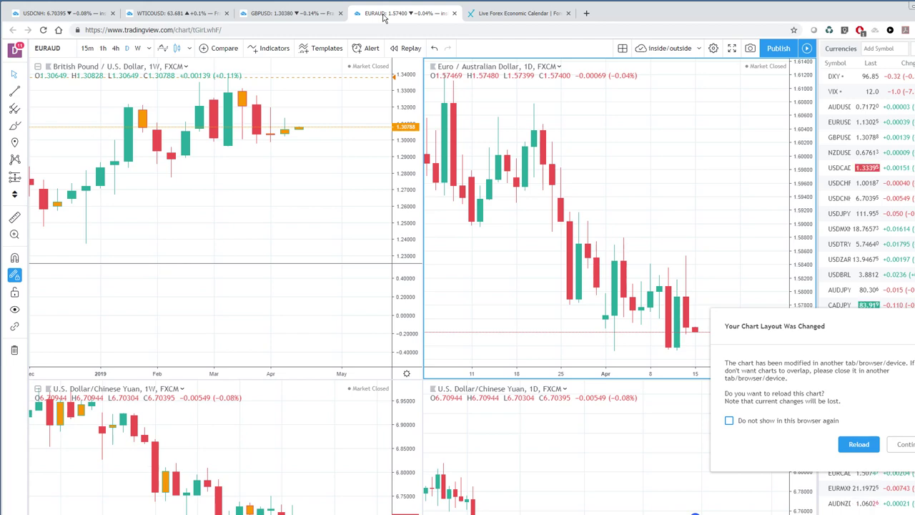
pyautogui.click(870, 446)
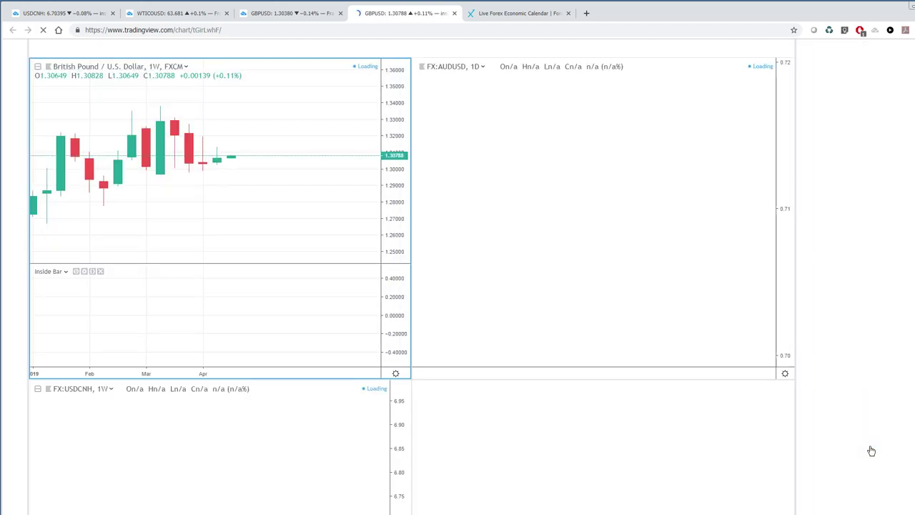
pyautogui.click(676, 49)
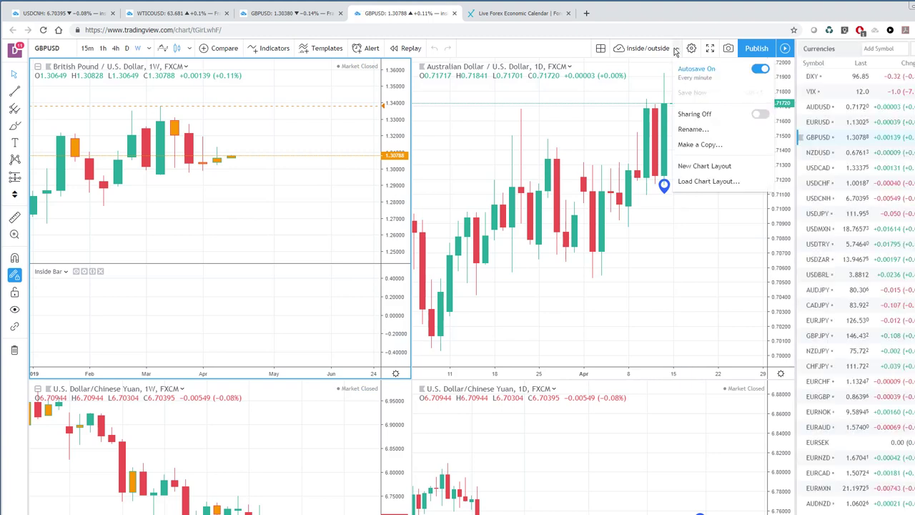
pyautogui.click(705, 180)
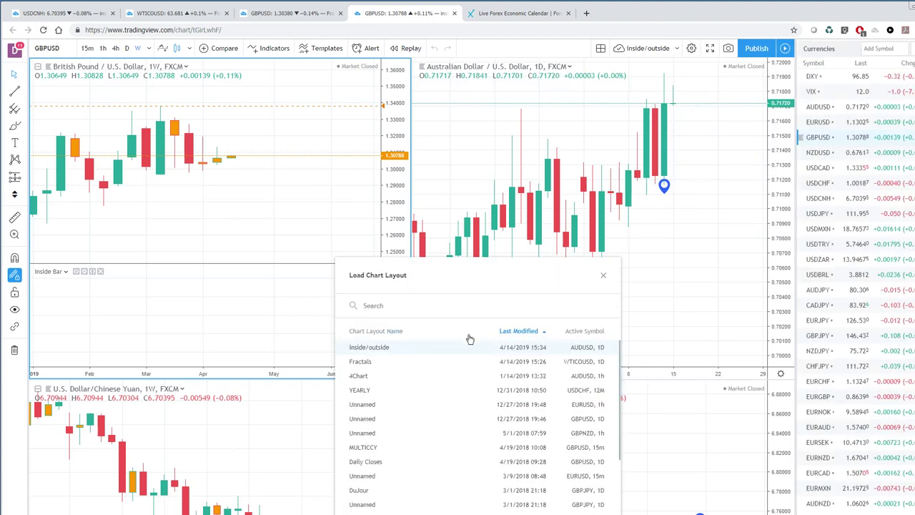
pyautogui.click(376, 361)
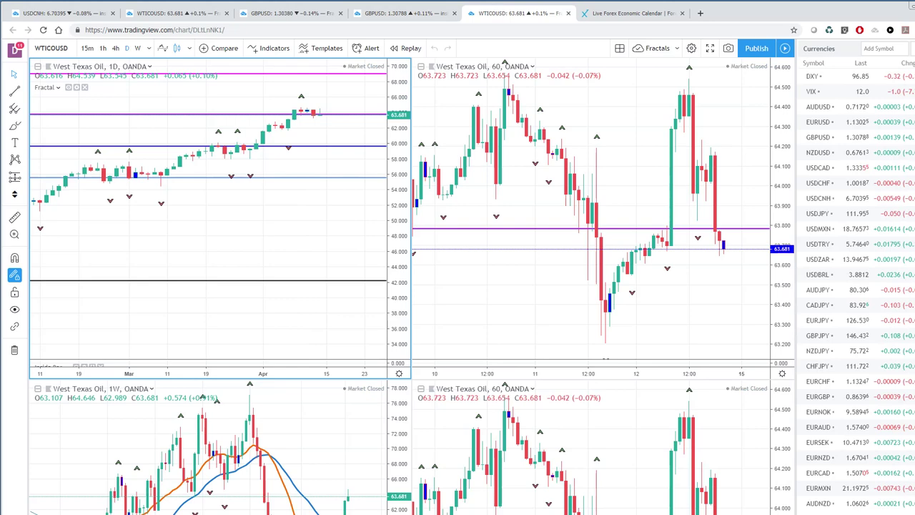
# Maximize to one chart, rescale EURUSD daily to fit its levels, then load GBPUSD
pyautogui.hotkey('alt', 'Return')
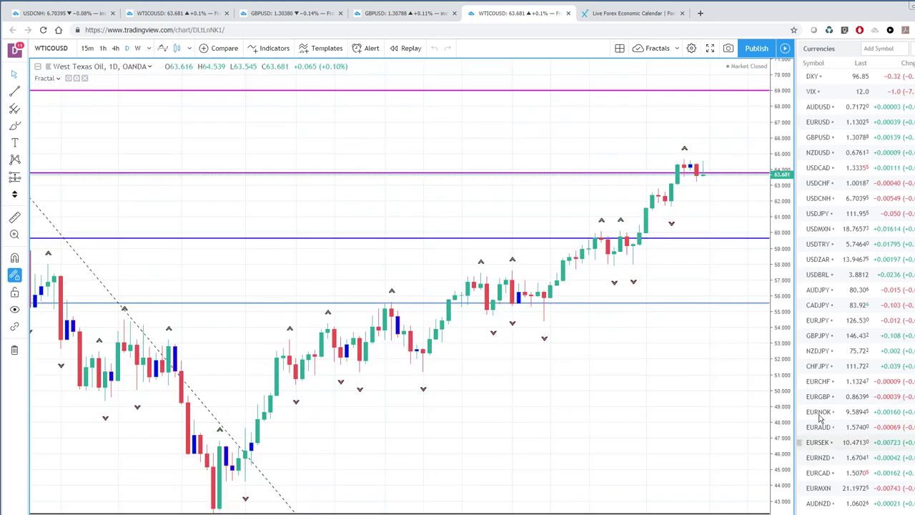
pyautogui.click(821, 123)
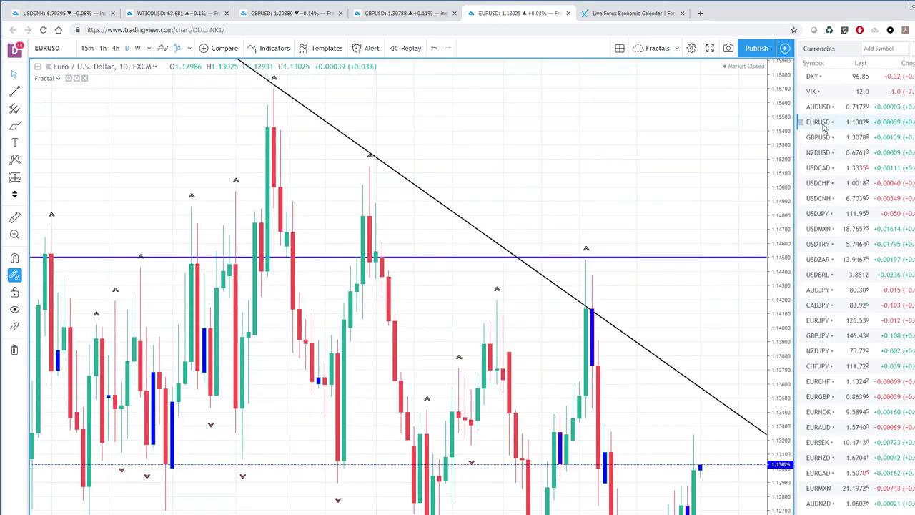
pyautogui.moveTo(778, 113); pyautogui.dragTo(785, 258)
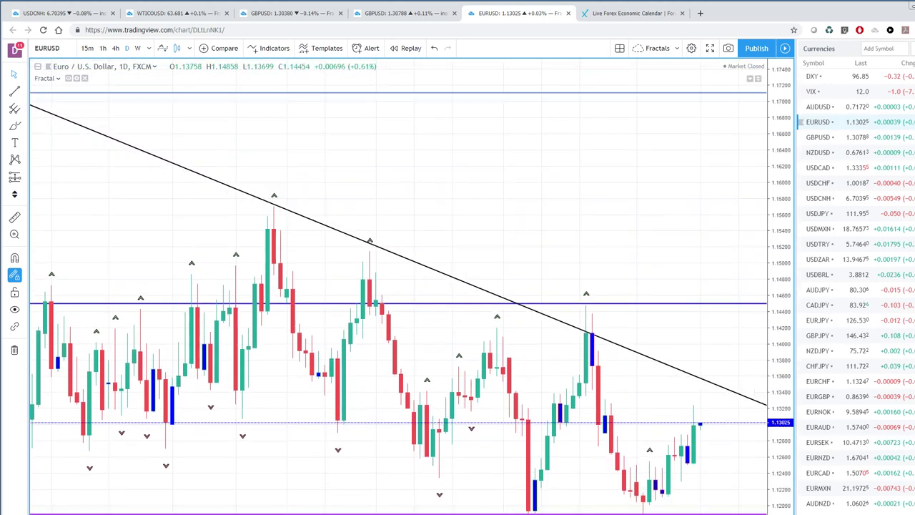
pyautogui.scroll(-3, 741, 225)
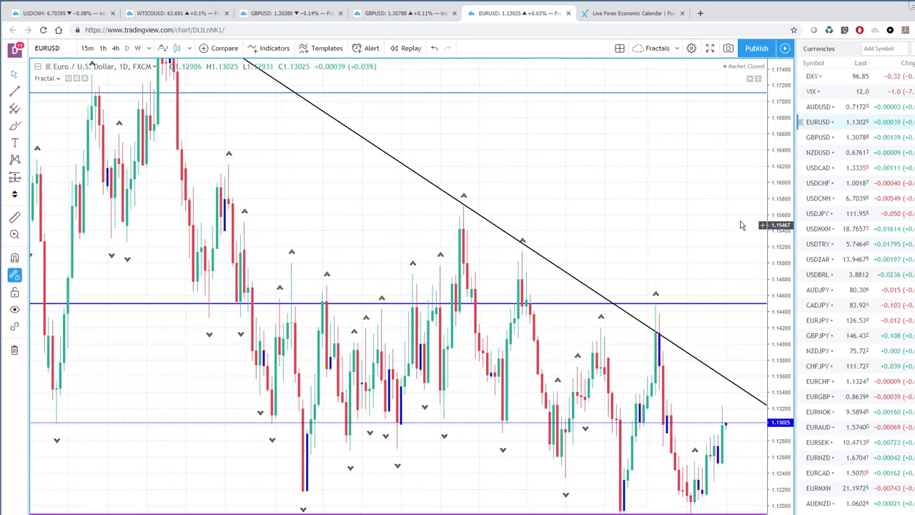
pyautogui.moveTo(774, 168); pyautogui.dragTo(775, 359)
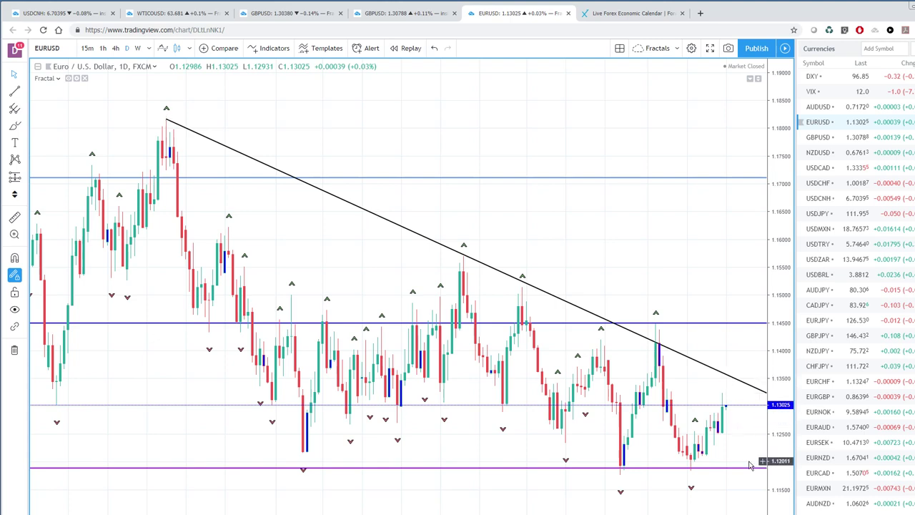
pyautogui.click(823, 139)
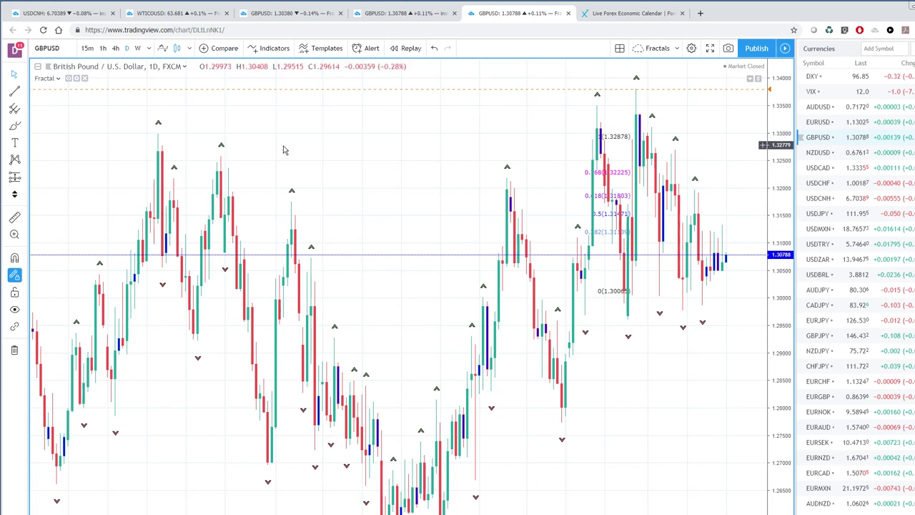
# On daily GBPUSD, draw a descending trendline between fractal highs, then load AUDUSD
pyautogui.click(138, 50)
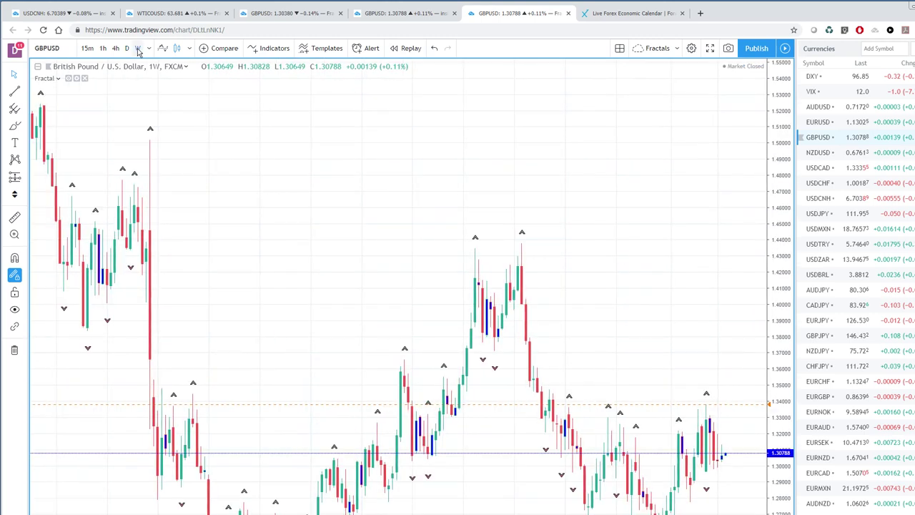
pyautogui.click(127, 48)
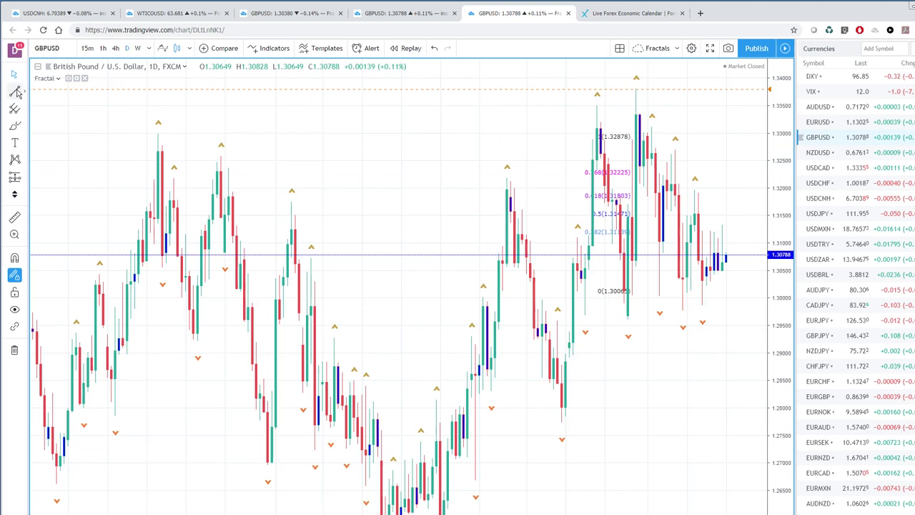
pyautogui.click(15, 93)
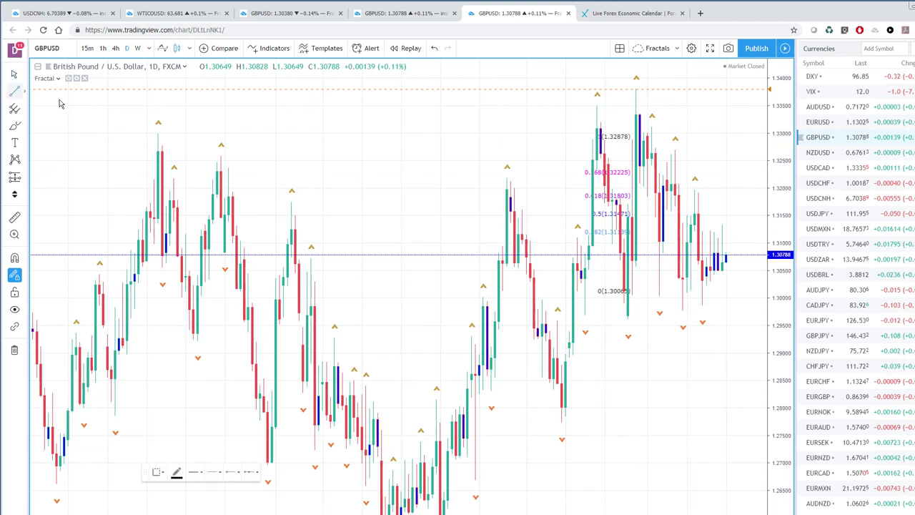
pyautogui.click(636, 91)
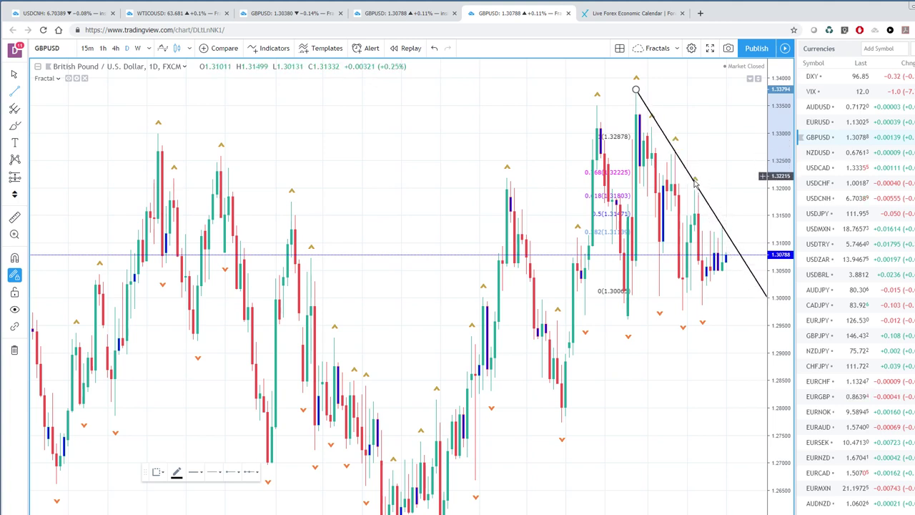
pyautogui.click(722, 226)
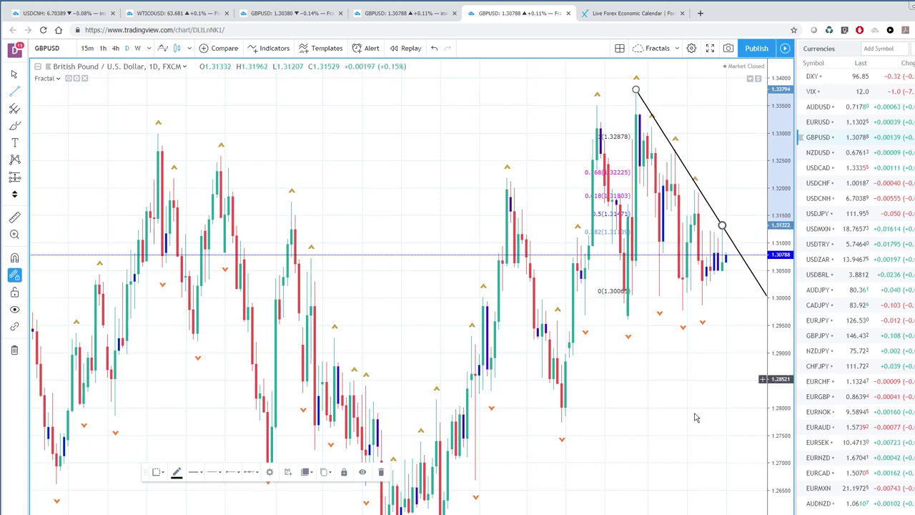
pyautogui.scroll(5, 722, 226)
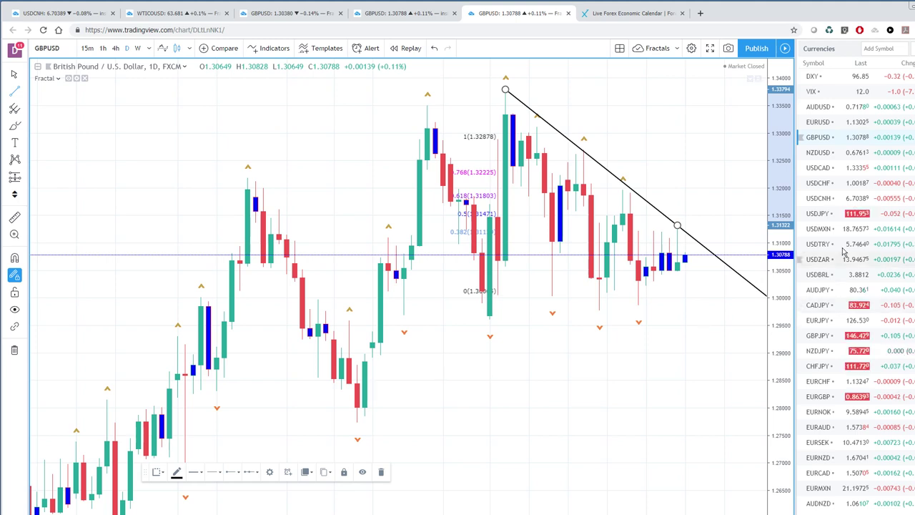
pyautogui.click(816, 110)
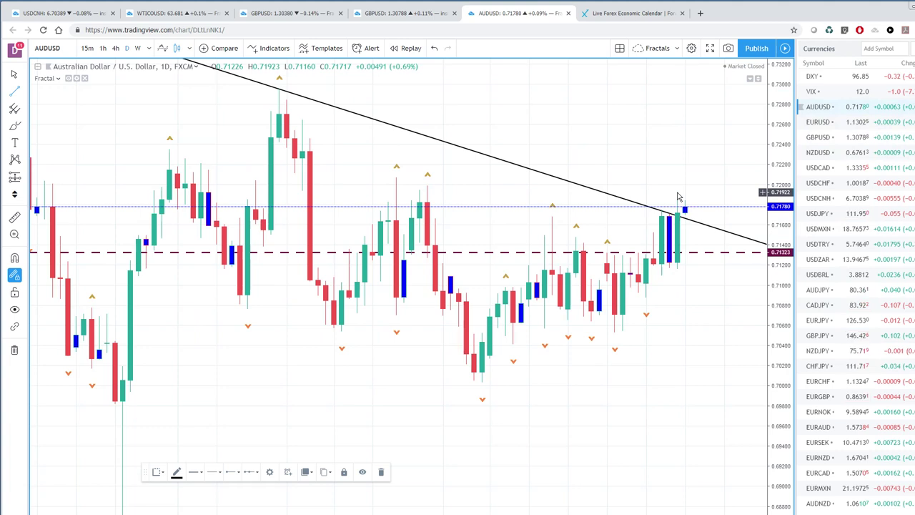
# Cancel a stray trendline, rescale the AUDUSD price axis, then load the USDCAD chart
pyautogui.click(512, 220)
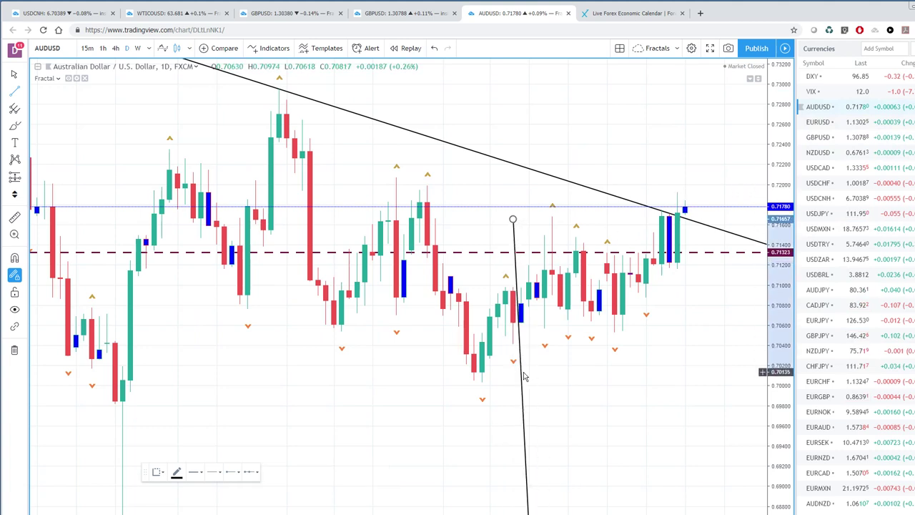
pyautogui.press('Escape')
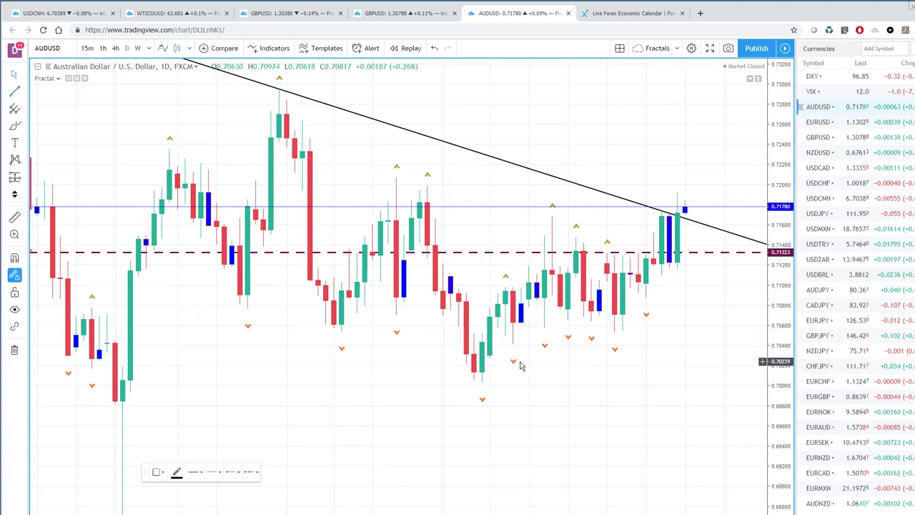
pyautogui.moveTo(785, 117); pyautogui.dragTo(781, 215)
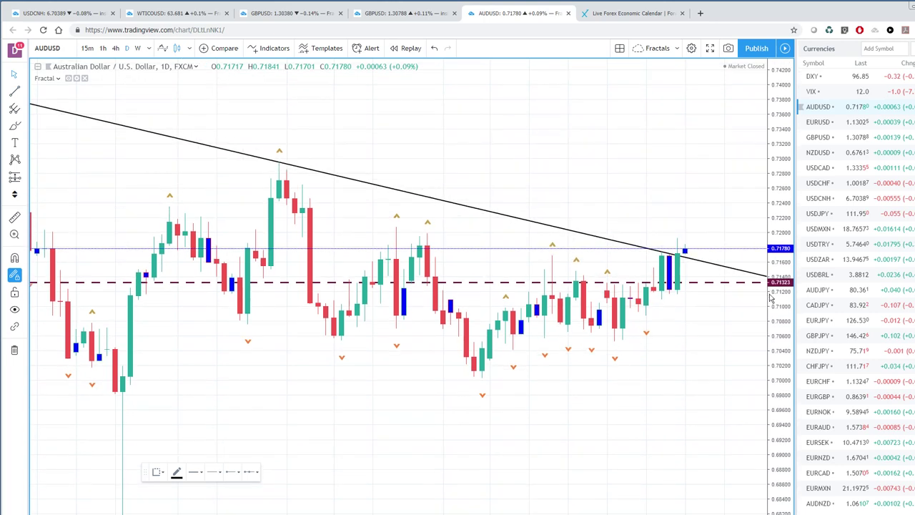
pyautogui.scroll(-3, 401, 286)
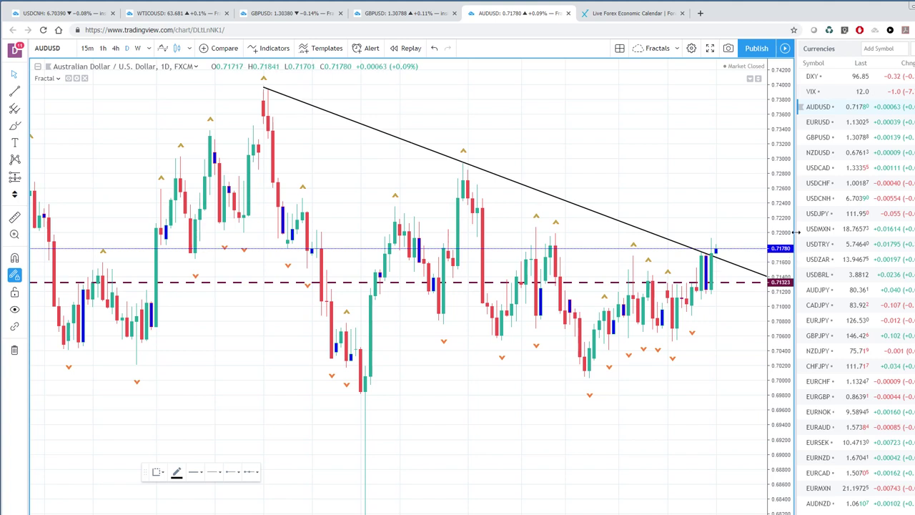
pyautogui.click(814, 169)
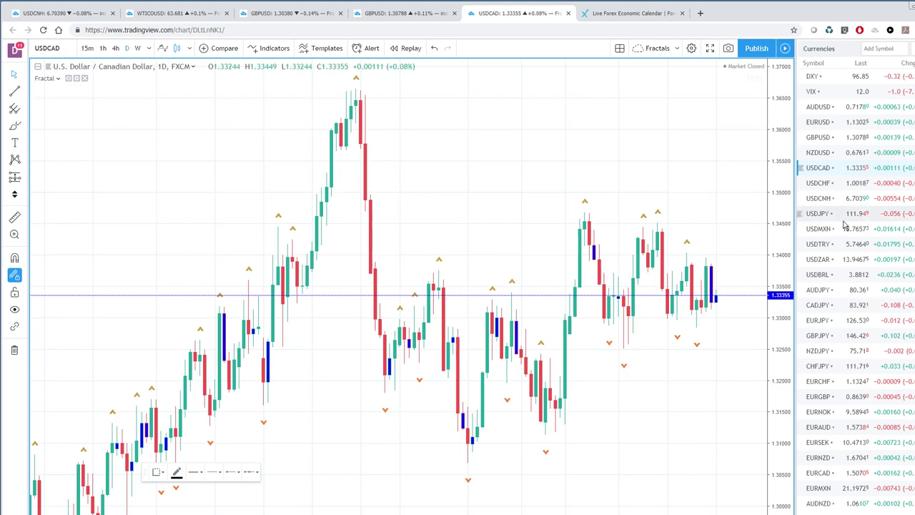
# Look over the USDMXN daily chart, then load USDJPY with its 112.337 level
pyautogui.click(823, 229)
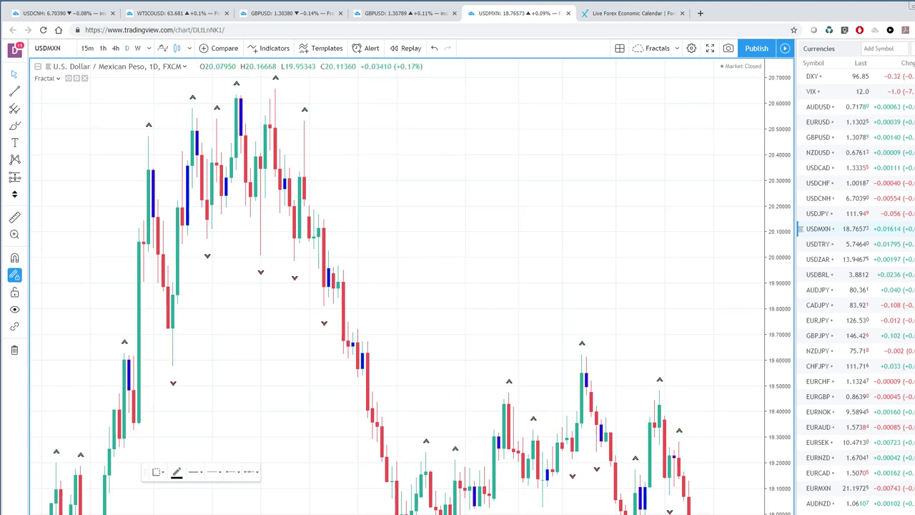
pyautogui.hscroll(-5, 401, 286)
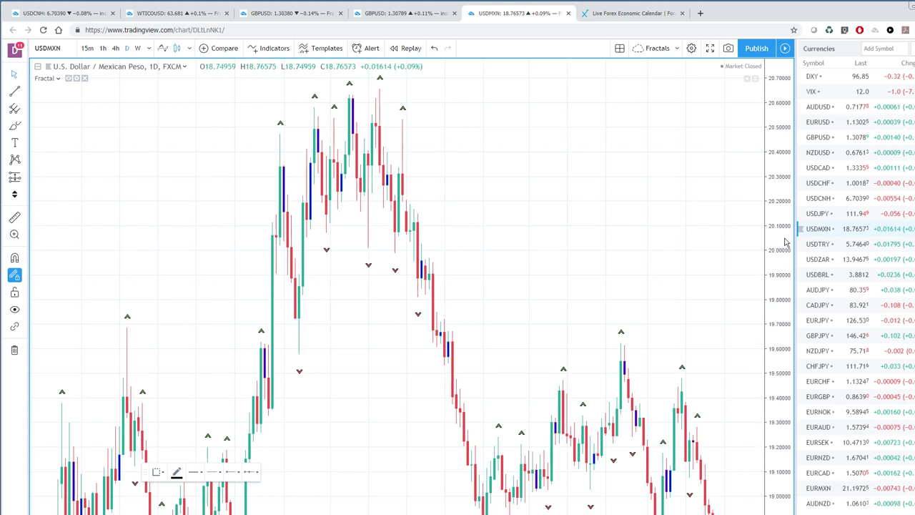
pyautogui.click(821, 216)
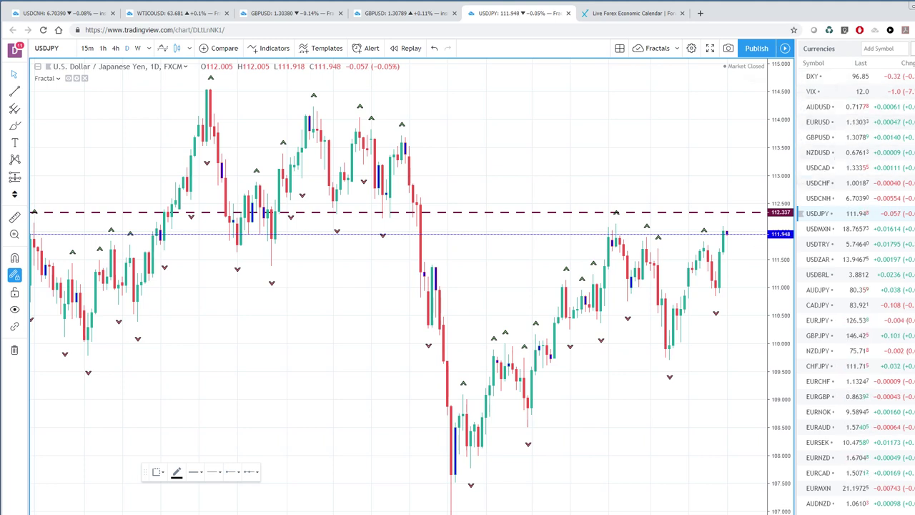
# Open the DXY daily chart and add a dashed horizontal level at 95.75
pyautogui.click(813, 75)
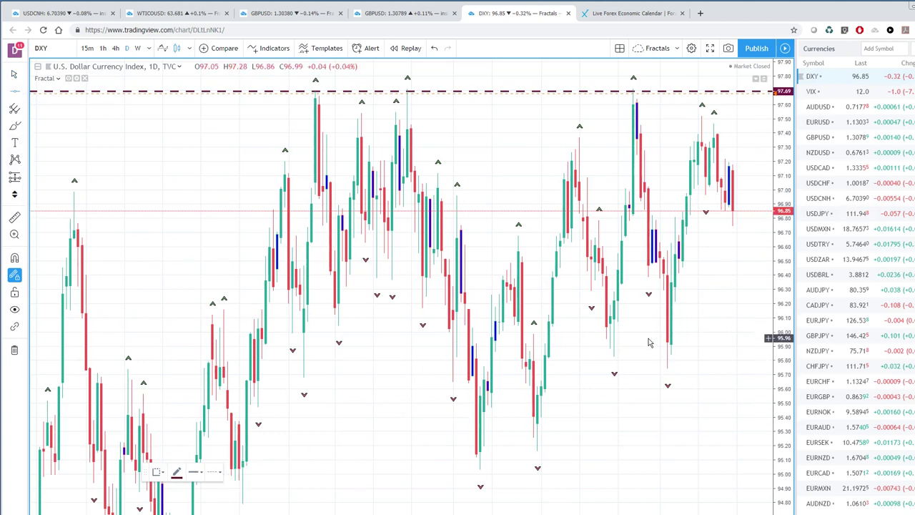
pyautogui.click(669, 369)
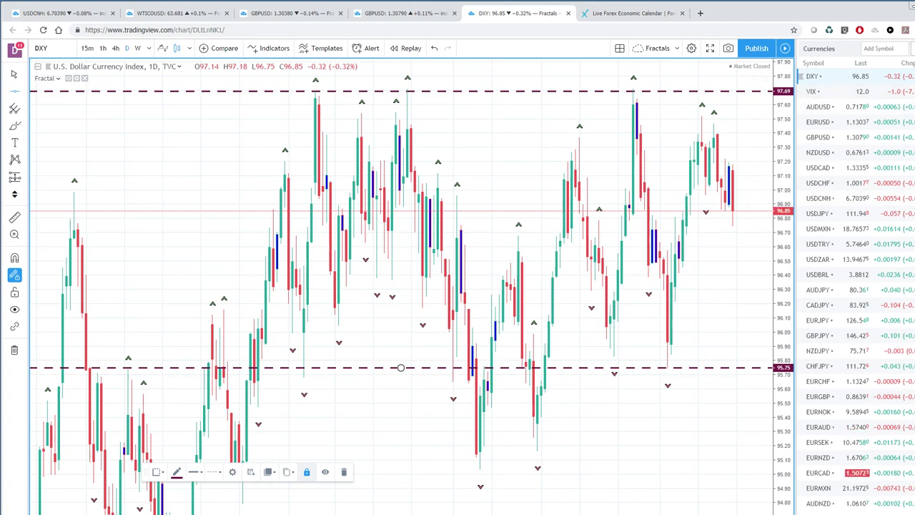
# Switch the watchlist from Currencies to Macro and load the ES1! chart
pyautogui.click(819, 48)
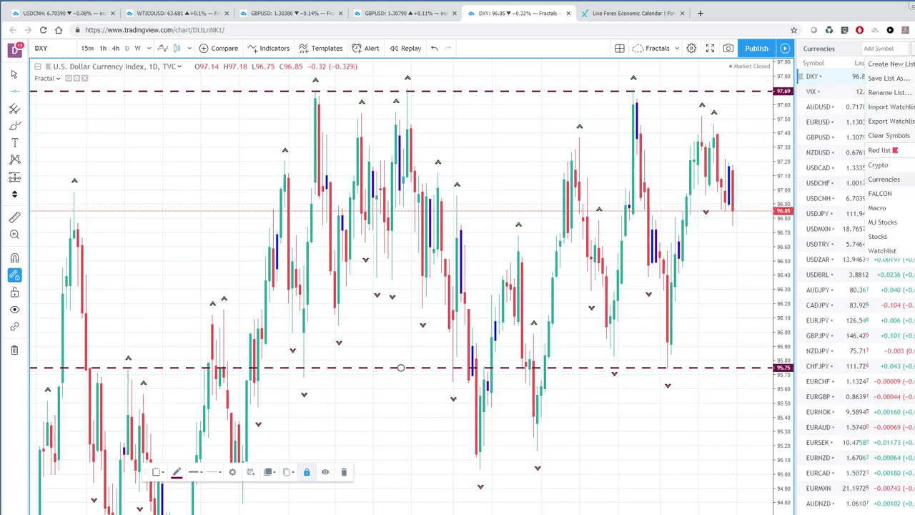
pyautogui.click(884, 208)
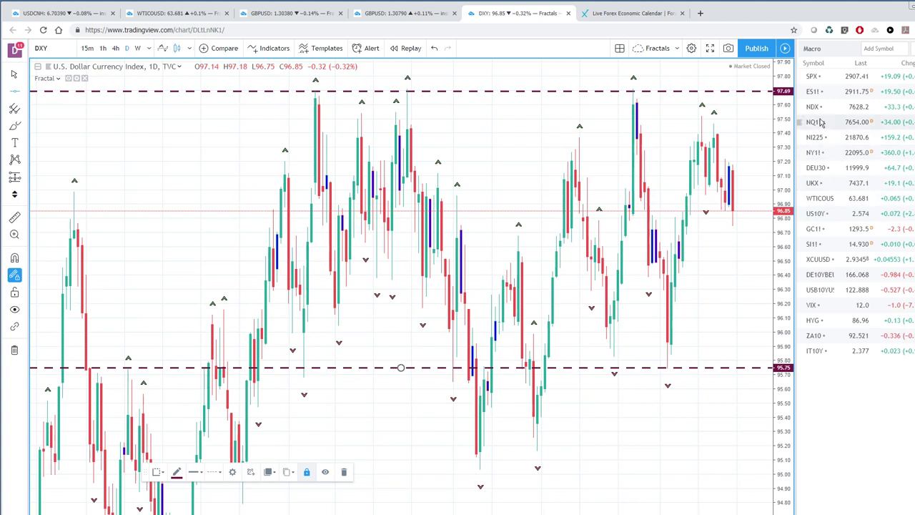
pyautogui.click(813, 92)
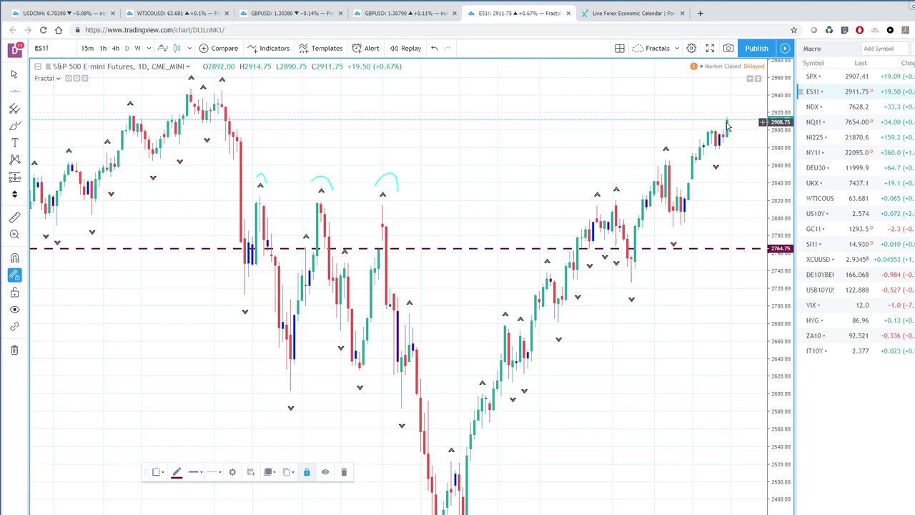
# View NQ1! on weekly candles, then load the weekly GC1! Gold Futures chart
pyautogui.click(816, 122)
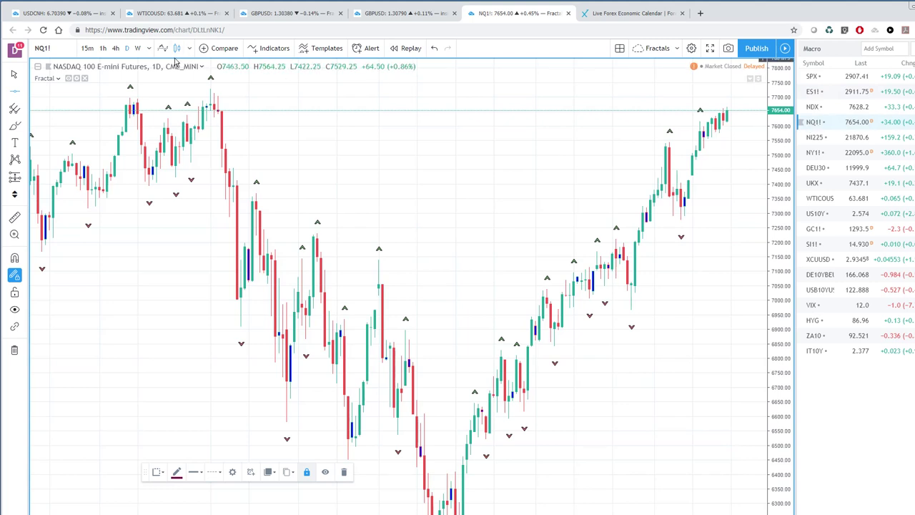
pyautogui.click(137, 48)
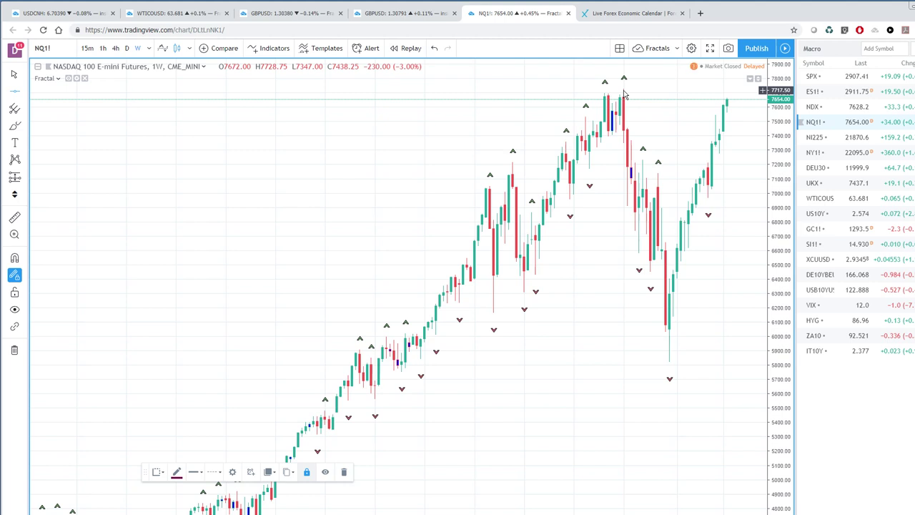
pyautogui.click(819, 229)
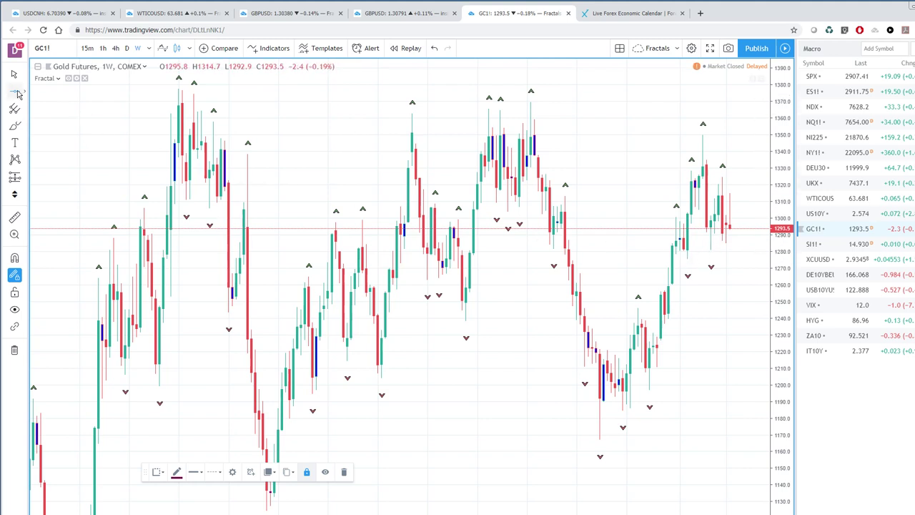
# Draw a rising trendline from gold's weekly swing low past the latest candles, then load WTICOUSD
pyautogui.press('Escape')
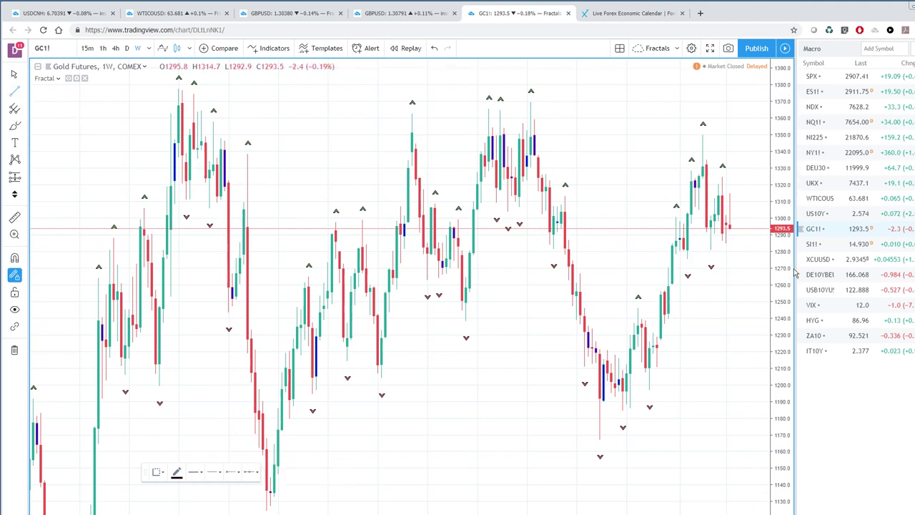
pyautogui.click(687, 258)
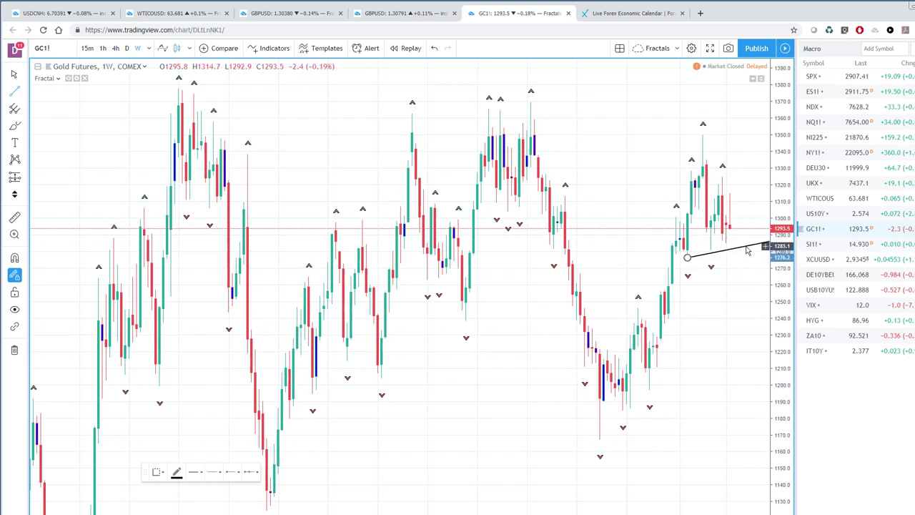
pyautogui.click(747, 238)
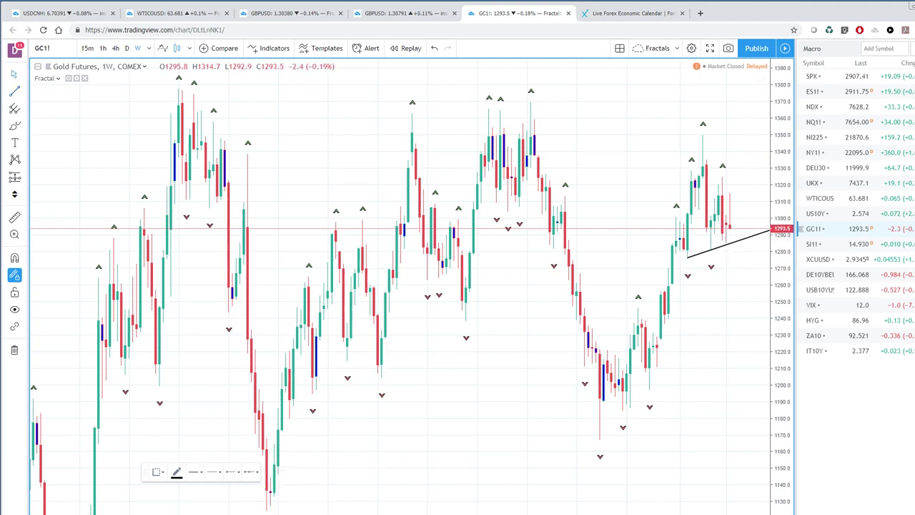
pyautogui.scroll(3, 656, 468)
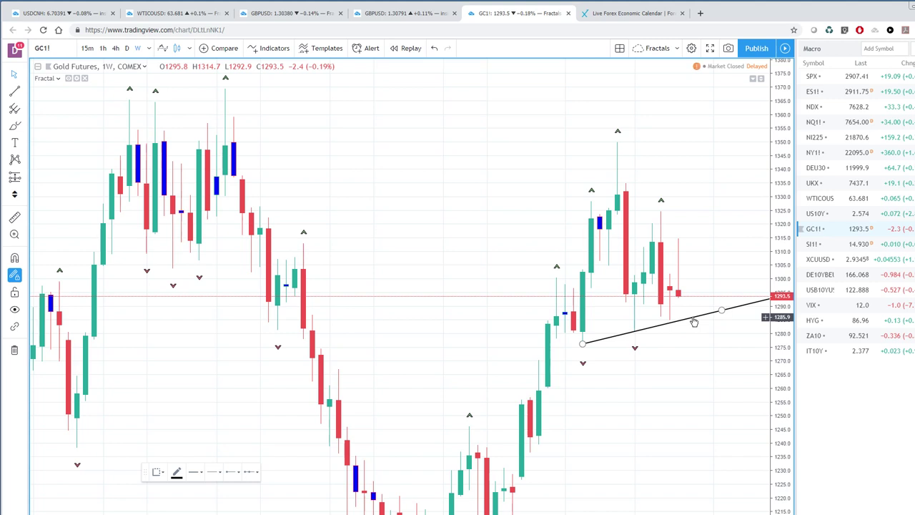
pyautogui.click(824, 199)
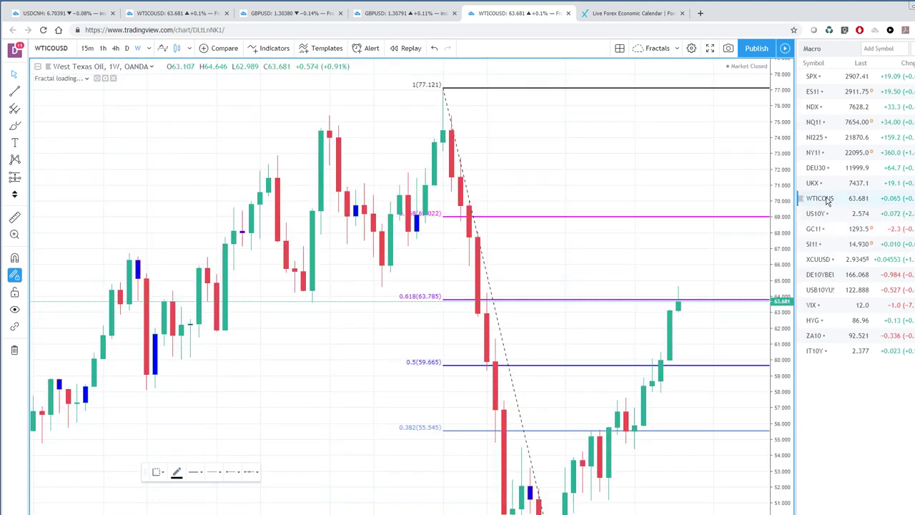
# Switch the WTICOUSD chart to the daily (D) interval
pyautogui.click(127, 48)
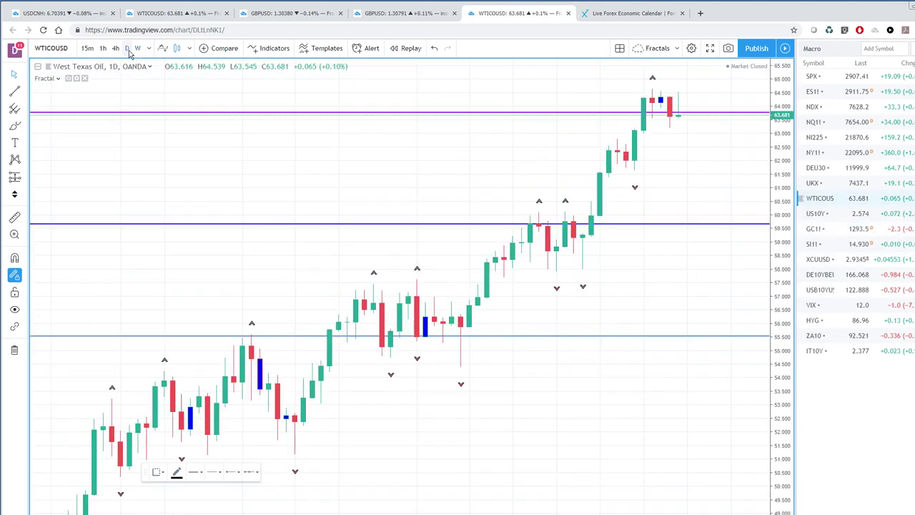